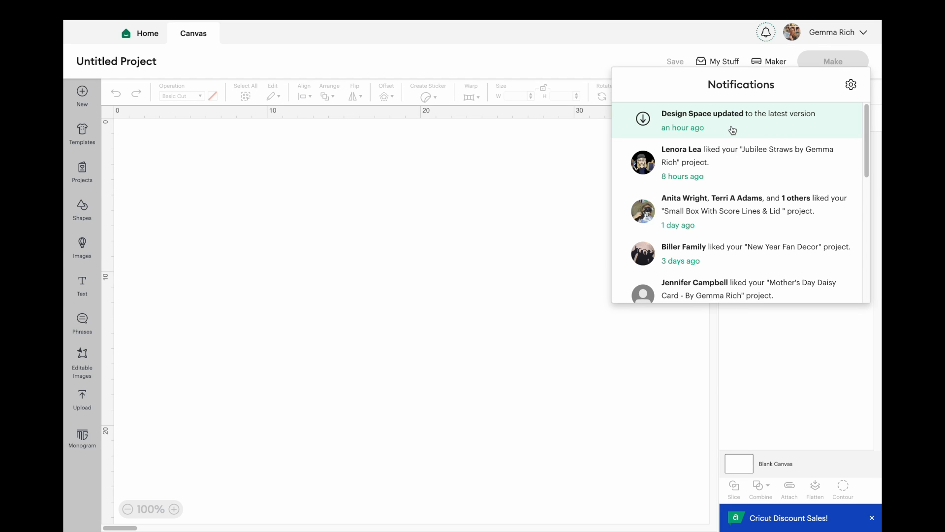
- Choose disney_cars_blank_logo_disboards.jpg from the Downloads folder as the image to upload
{"action": "left_click", "coordinate": [486, 197]}
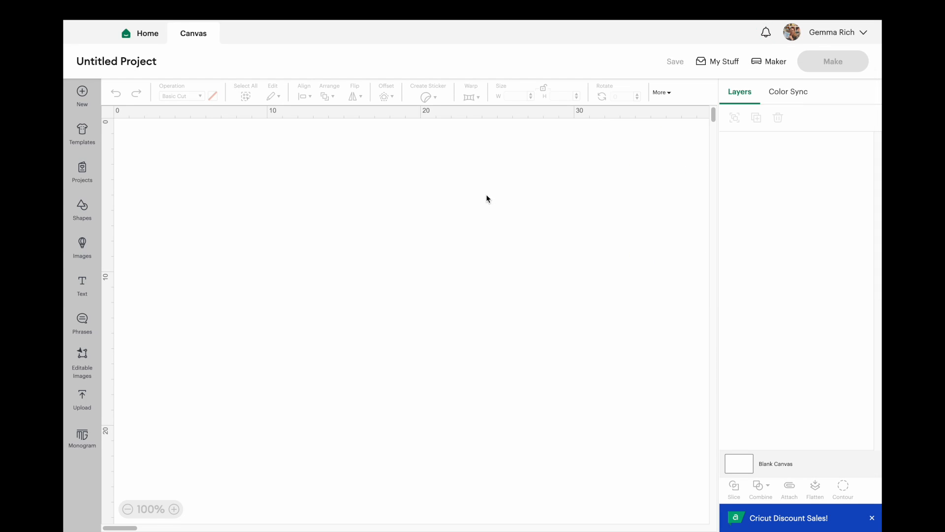
{"action": "mouse_move", "coordinate": [491, 4]}
{"action": "left_click", "coordinate": [83, 401]}
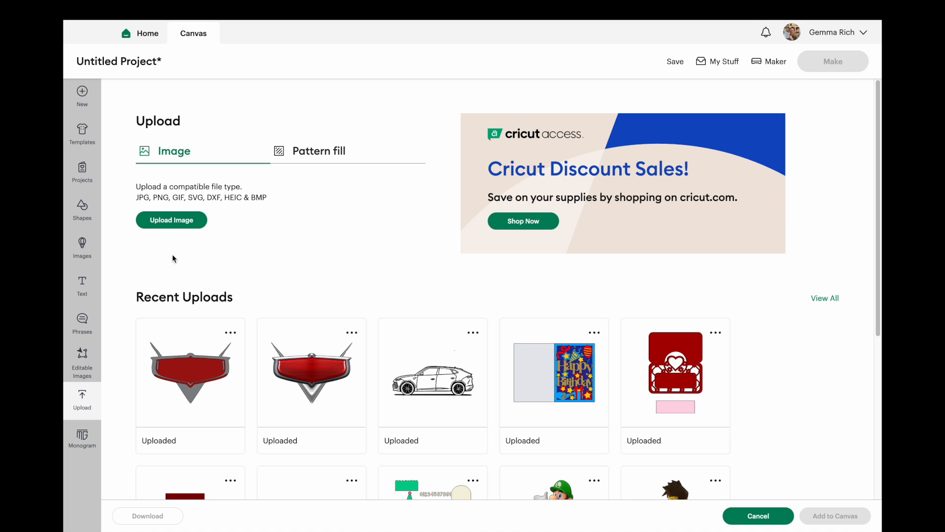
{"action": "left_click", "coordinate": [160, 225]}
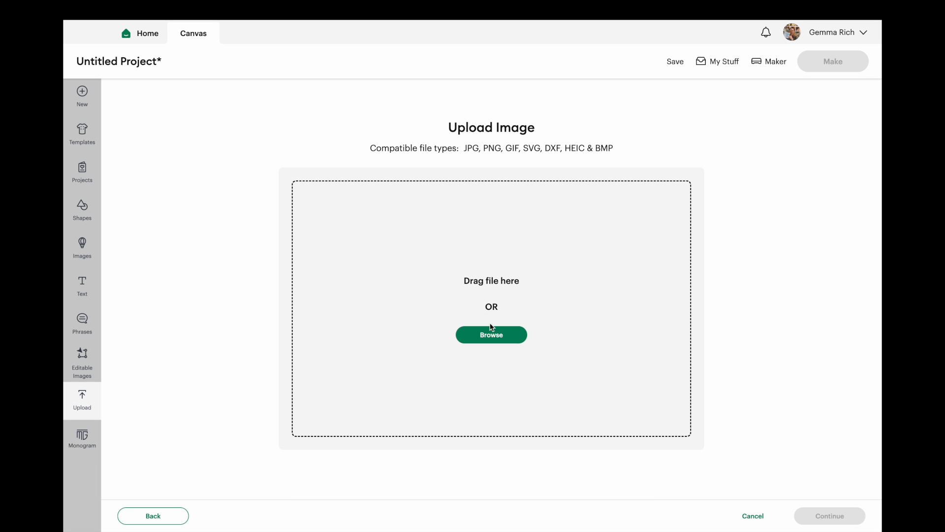
{"action": "left_click", "coordinate": [492, 335]}
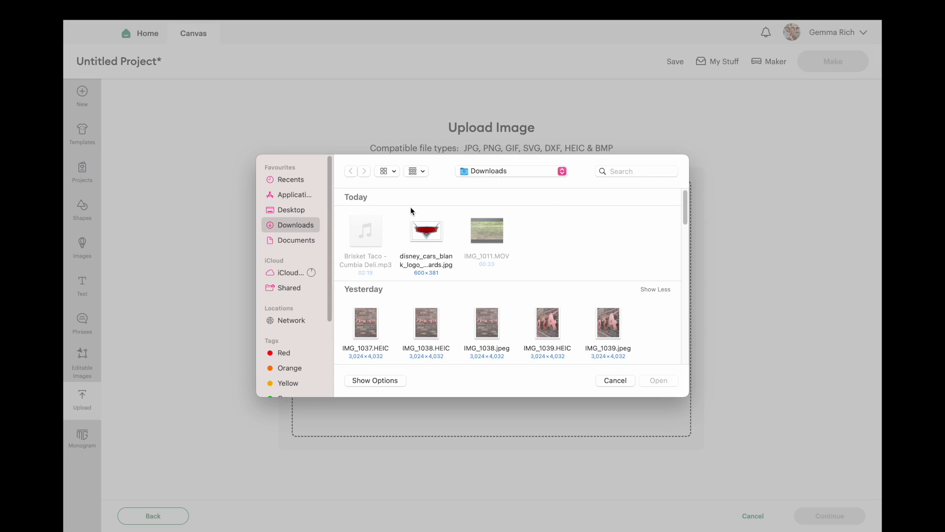
{"action": "left_click", "coordinate": [438, 235]}
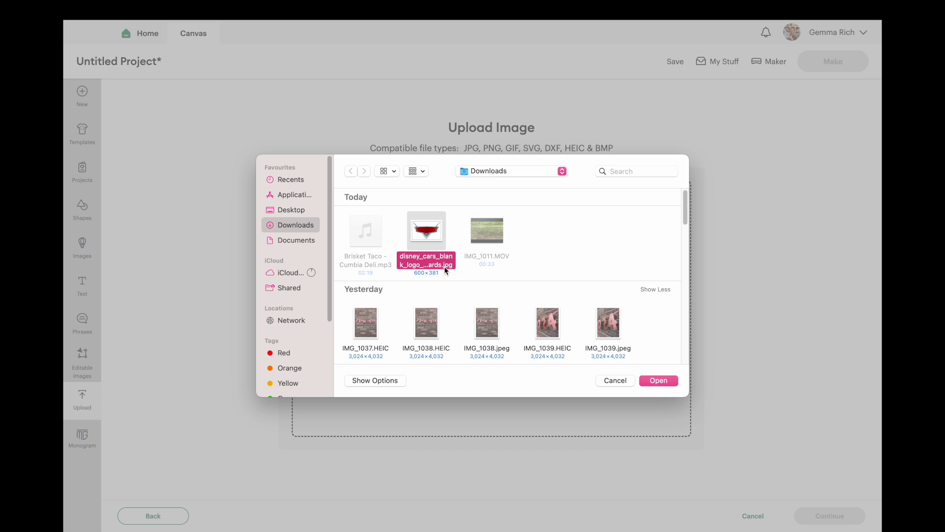
{"action": "left_click", "coordinate": [658, 381]}
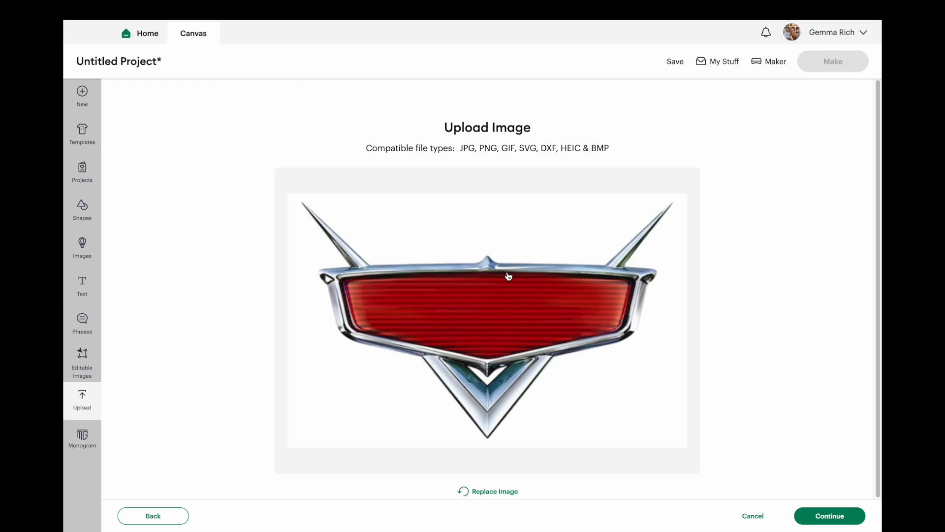
- Remove the logo's background automatically and switch on Preview Single Layer to check the silhouette
{"action": "left_click", "coordinate": [821, 518]}
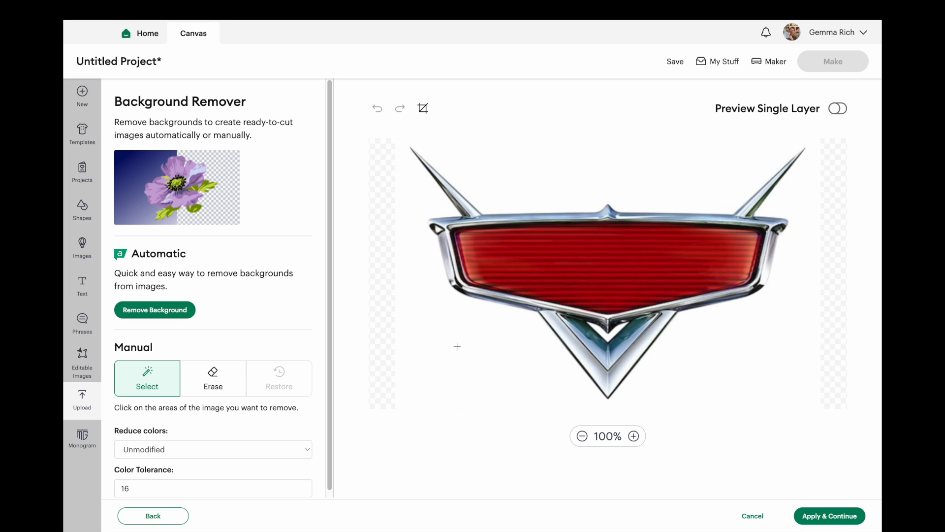
{"action": "left_click", "coordinate": [157, 309]}
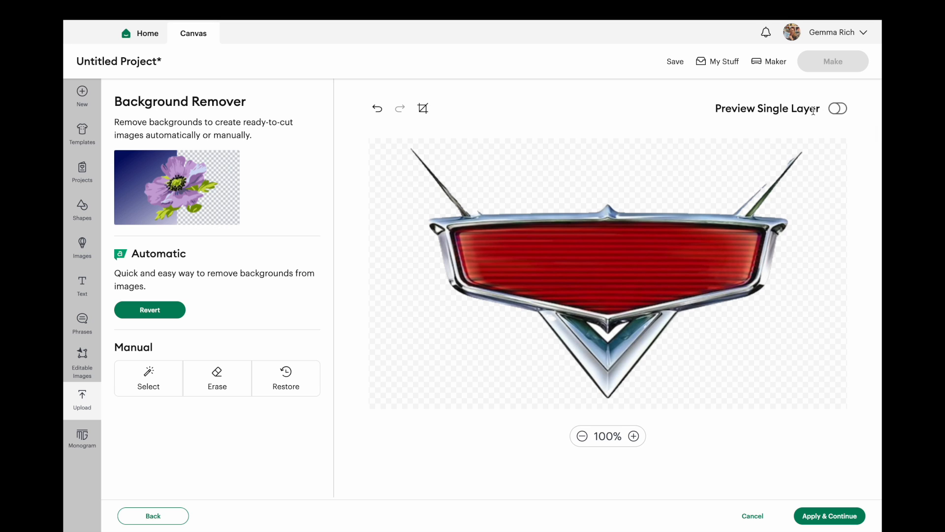
{"action": "left_click", "coordinate": [835, 112]}
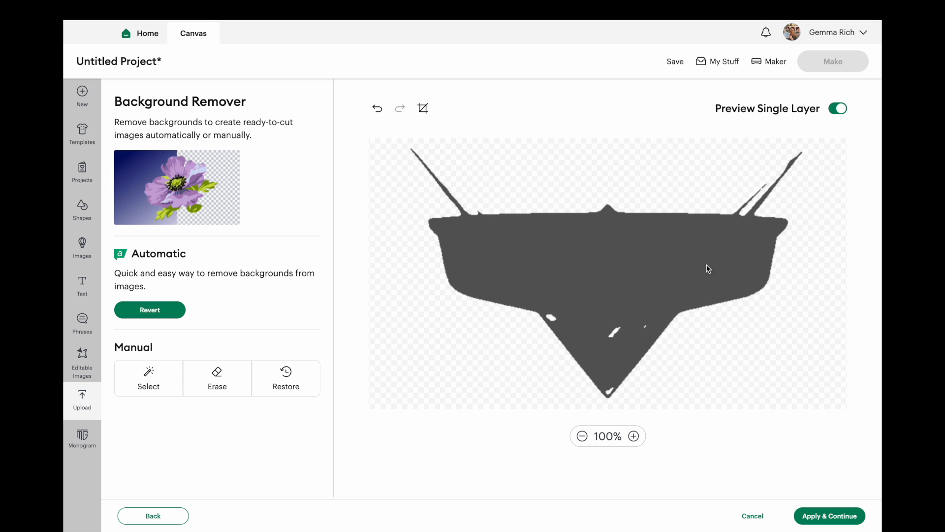
- Restore the missing areas in the logo's lower V with brush size 8 and in its left spike with brush size 2
{"action": "left_click", "coordinate": [286, 378]}
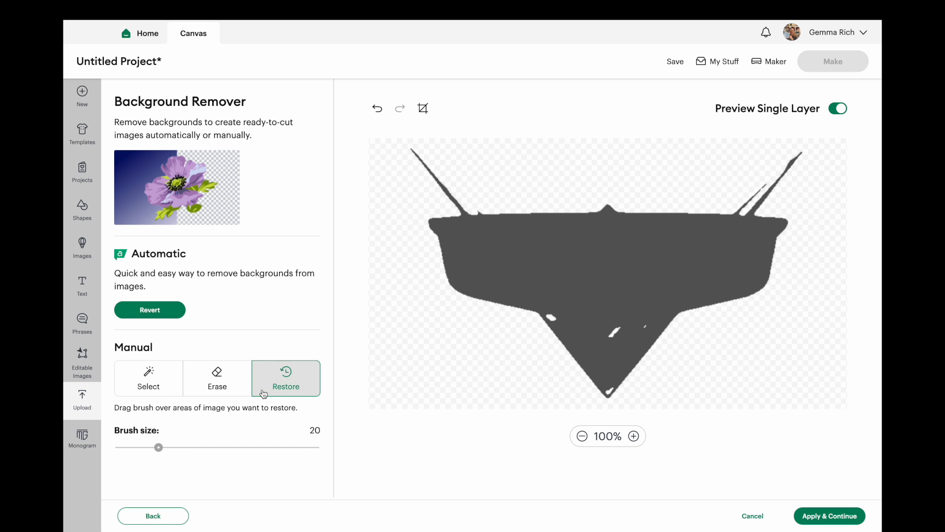
{"action": "left_click_drag", "start_coordinate": [158, 449], "coordinate": [136, 455]}
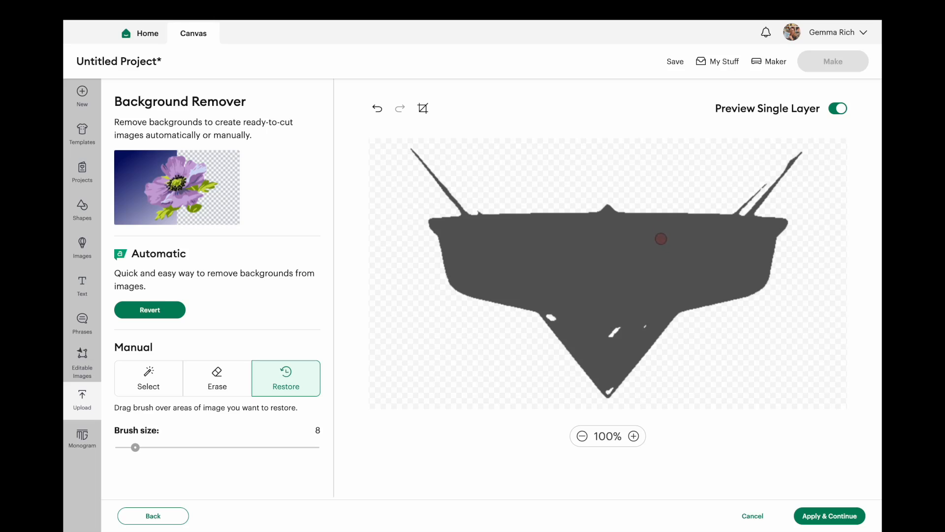
{"action": "mouse_move", "coordinate": [629, 313]}
{"action": "left_mouse_down"}
{"action": "mouse_move", "coordinate": [609, 338]}
{"action": "mouse_move", "coordinate": [554, 317]}
{"action": "mouse_move", "coordinate": [663, 324]}
{"action": "mouse_move", "coordinate": [645, 326]}
{"action": "mouse_move", "coordinate": [610, 370]}
{"action": "mouse_move", "coordinate": [610, 389]}
{"action": "left_mouse_up"}
{"action": "left_click_drag", "start_coordinate": [135, 451], "coordinate": [123, 449]}
{"action": "mouse_move", "coordinate": [478, 214]}
{"action": "left_mouse_down"}
{"action": "mouse_move", "coordinate": [412, 149]}
{"action": "mouse_move", "coordinate": [471, 216]}
{"action": "mouse_move", "coordinate": [450, 188]}
{"action": "mouse_move", "coordinate": [476, 217]}
{"action": "left_mouse_up"}
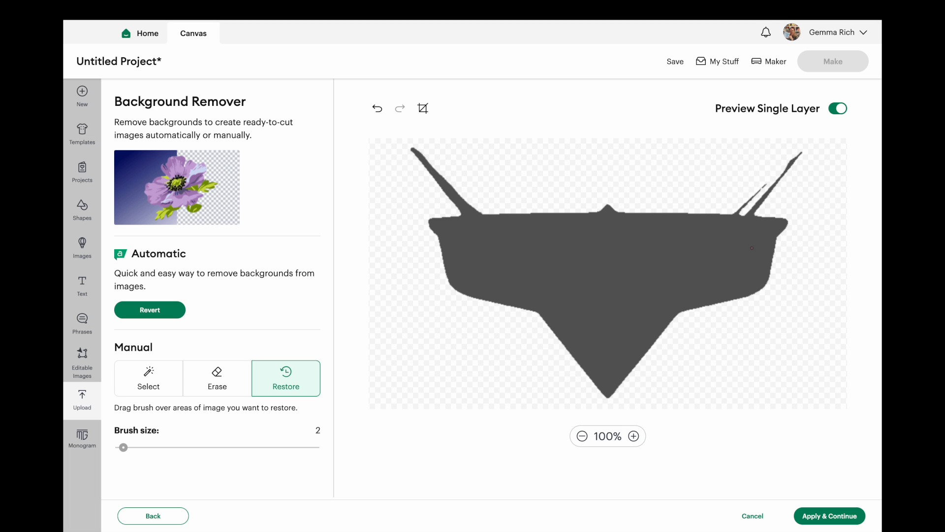
- Restore the gaps in the logo's right spike with brush size 4 and switch off the single-layer preview
{"action": "left_click_drag", "start_coordinate": [743, 214], "coordinate": [754, 198]}
{"action": "left_click_drag", "start_coordinate": [123, 447], "coordinate": [128, 447]}
{"action": "mouse_move", "coordinate": [744, 202]}
{"action": "left_mouse_down"}
{"action": "mouse_move", "coordinate": [763, 193]}
{"action": "mouse_move", "coordinate": [739, 213]}
{"action": "mouse_move", "coordinate": [797, 154]}
{"action": "mouse_move", "coordinate": [753, 197]}
{"action": "left_mouse_up"}
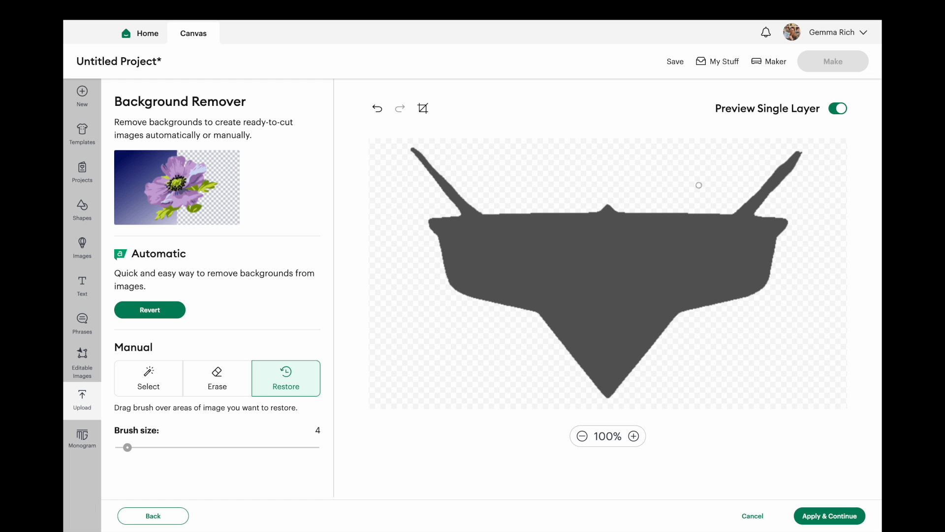
{"action": "left_click", "coordinate": [839, 110]}
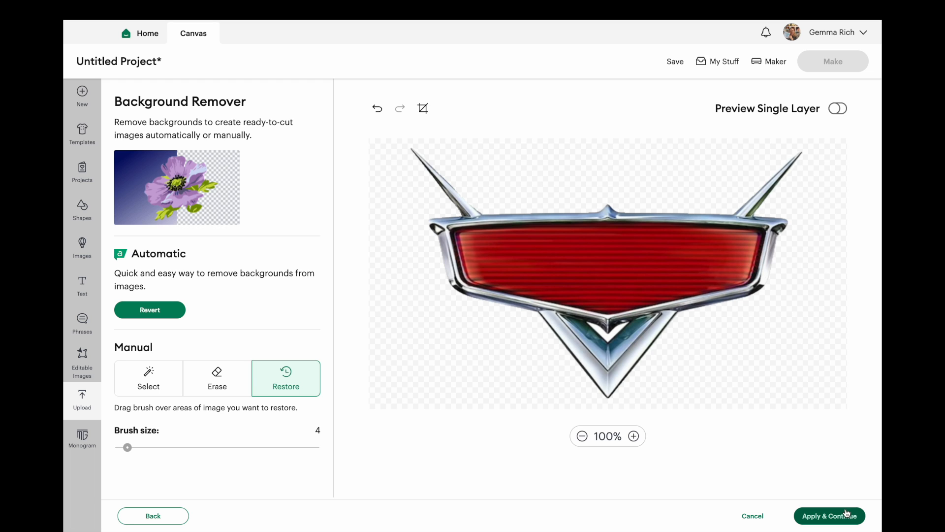
- Apply the background edits and convert the upload to Multiple Layers, dismissing the introduction
{"action": "left_click", "coordinate": [817, 516]}
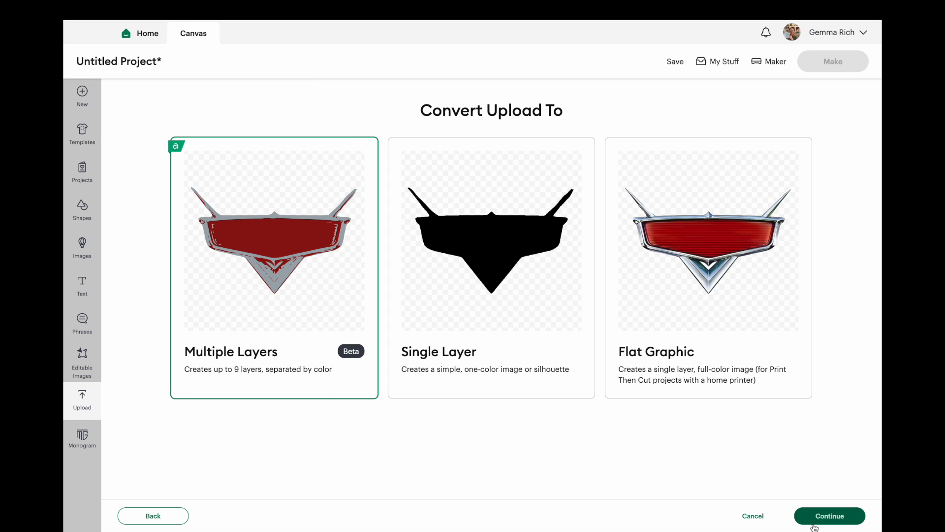
{"action": "left_click", "coordinate": [833, 520]}
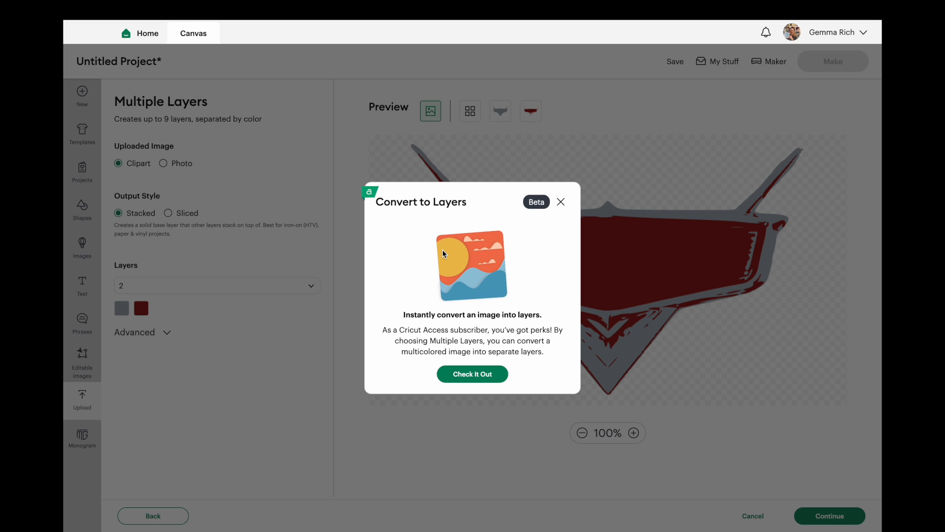
{"action": "left_click", "coordinate": [474, 374]}
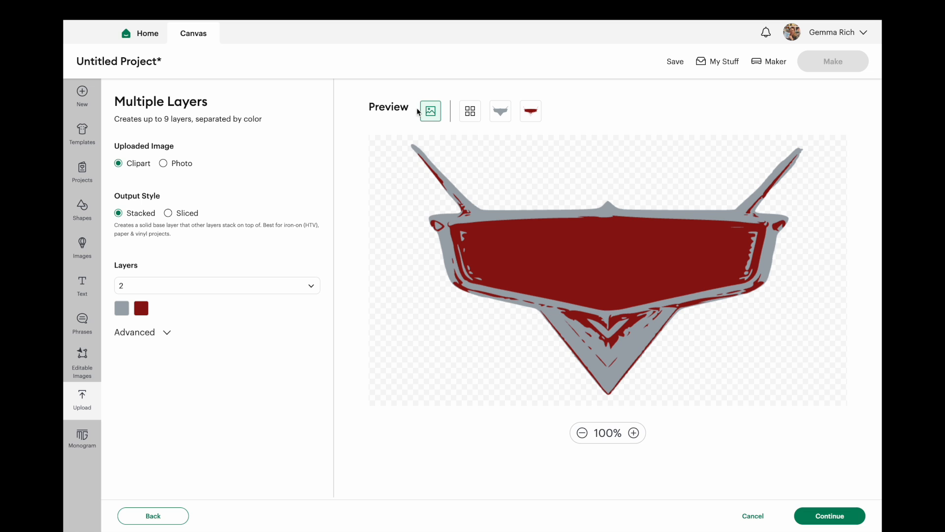
- Examine the grey and red layers side by side and individually, and return to the combined preview
{"action": "left_click", "coordinate": [471, 114]}
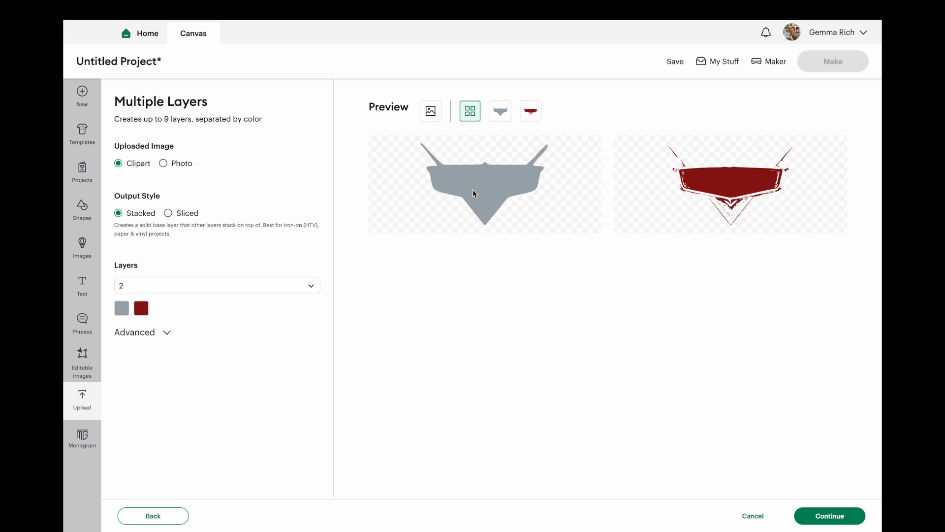
{"action": "left_click", "coordinate": [500, 111]}
{"action": "left_click", "coordinate": [530, 112]}
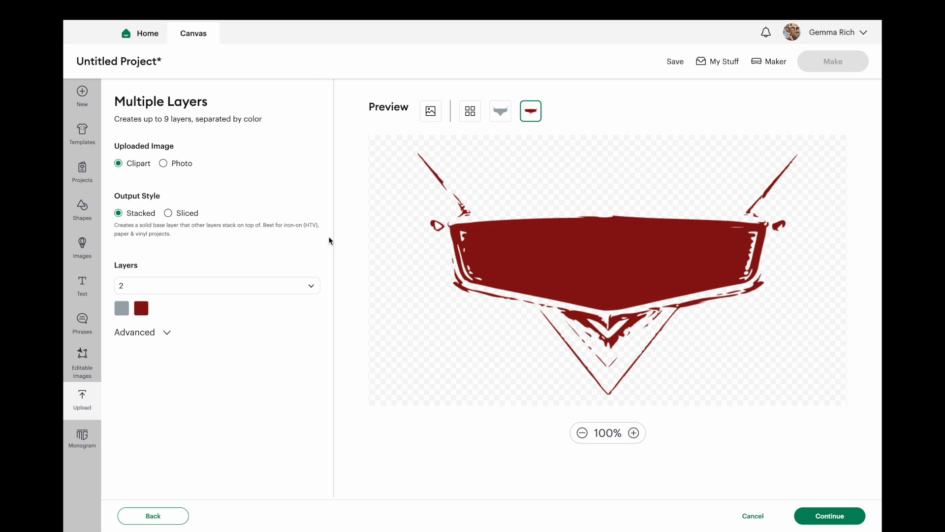
{"action": "left_click", "coordinate": [430, 112]}
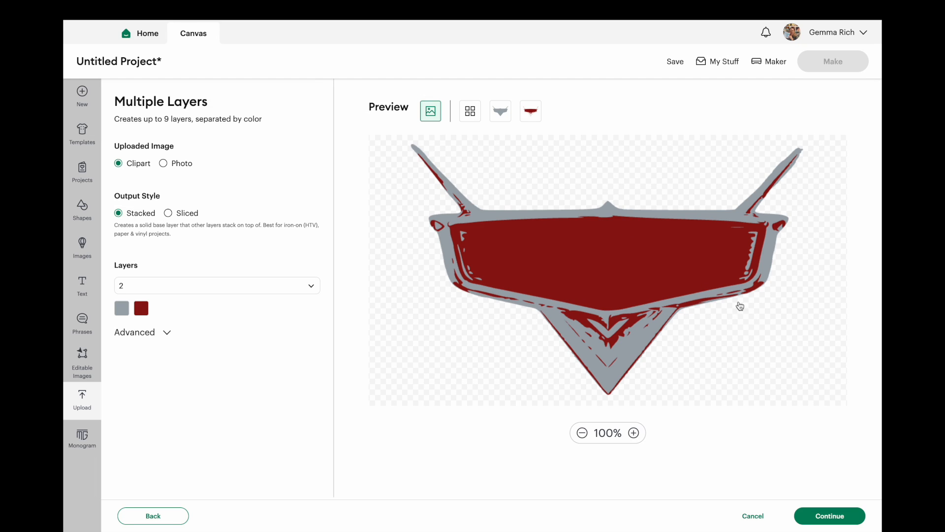
- Try splitting the logo into 3 layers, preview the dark and red ones, and return to 2 layers
{"action": "left_click", "coordinate": [135, 285]}
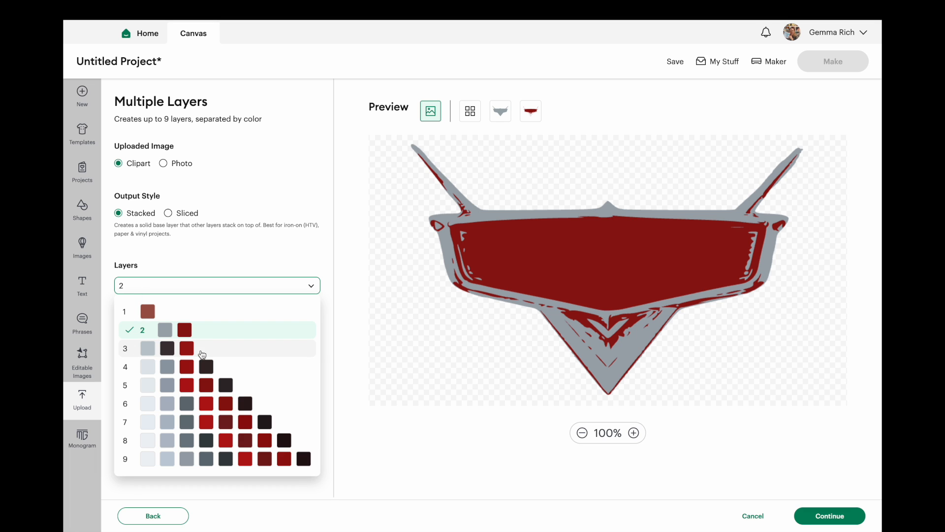
{"action": "left_click", "coordinate": [312, 288]}
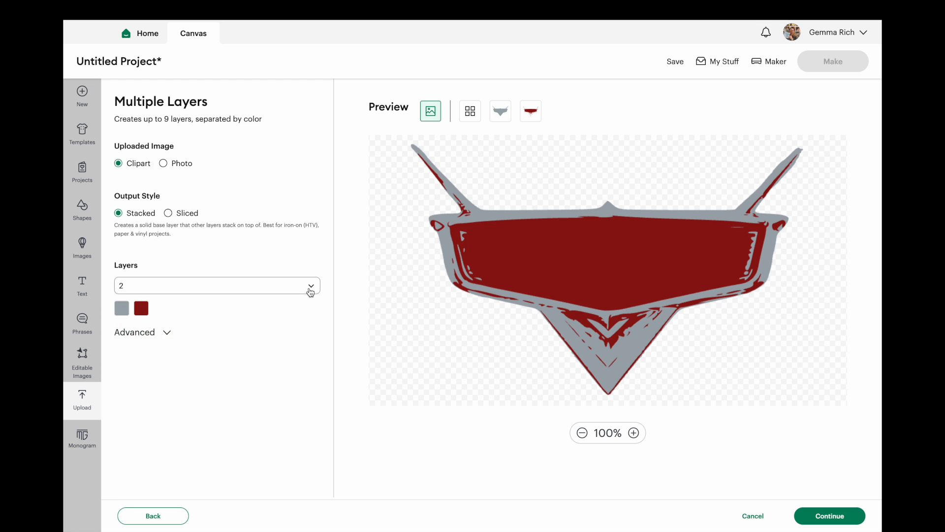
{"action": "left_click", "coordinate": [312, 287]}
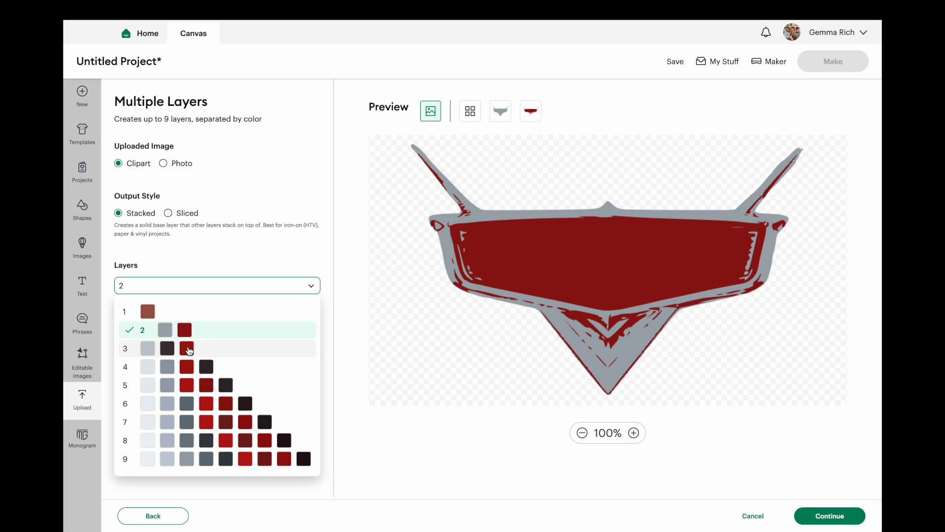
{"action": "left_click", "coordinate": [189, 349]}
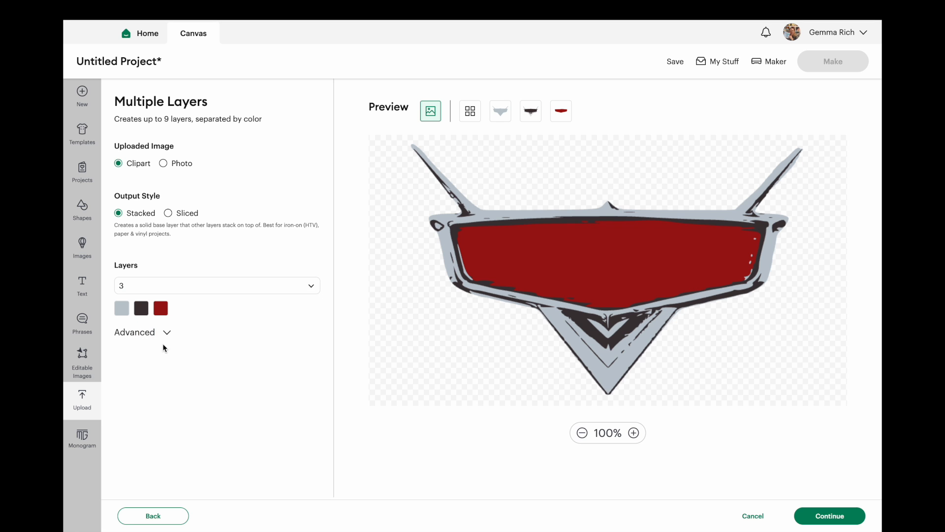
{"action": "left_click", "coordinate": [532, 114]}
{"action": "left_click", "coordinate": [555, 112]}
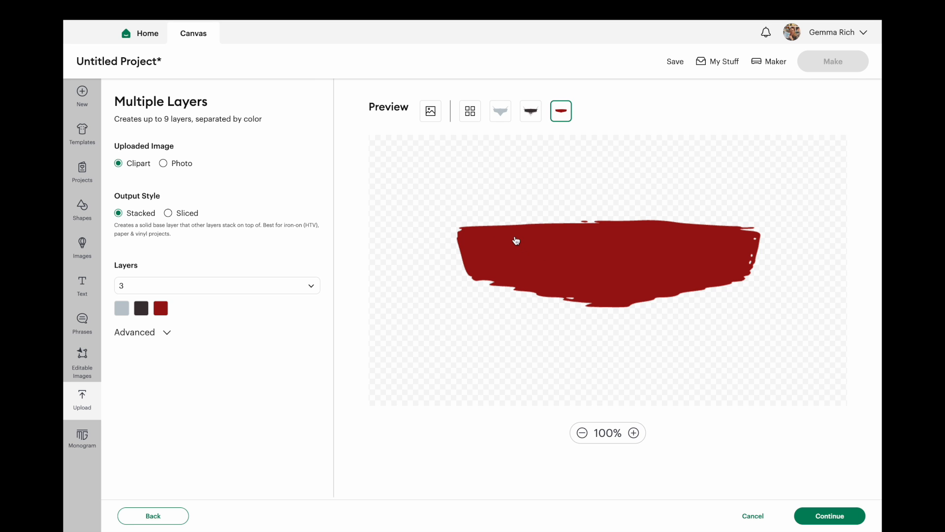
{"action": "left_click", "coordinate": [430, 112]}
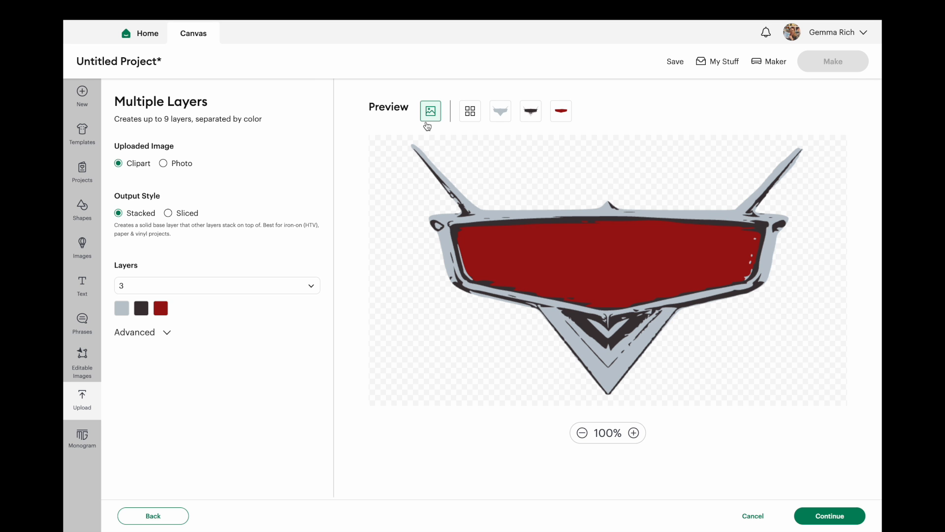
{"action": "left_click", "coordinate": [311, 285]}
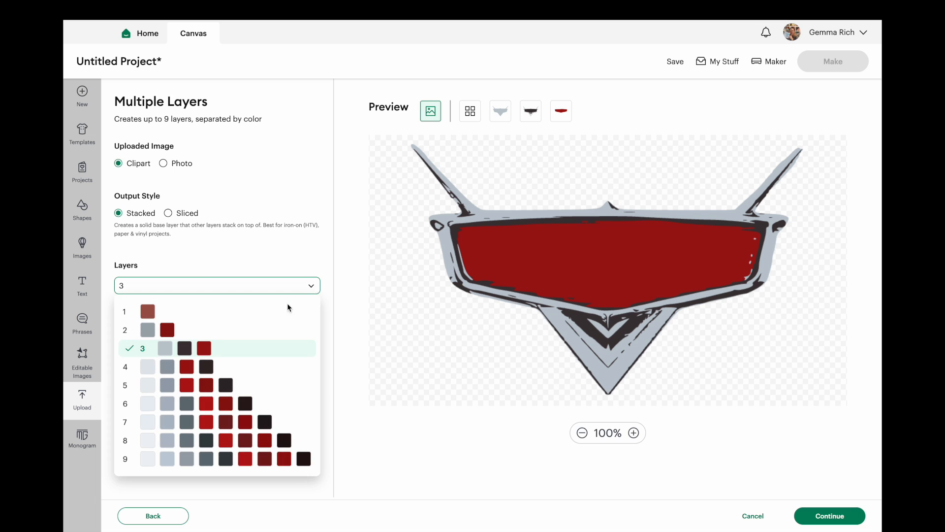
{"action": "left_click", "coordinate": [246, 329]}
- Set the advanced Simplify option to High and upload the converted logo
{"action": "left_click", "coordinate": [166, 333]}
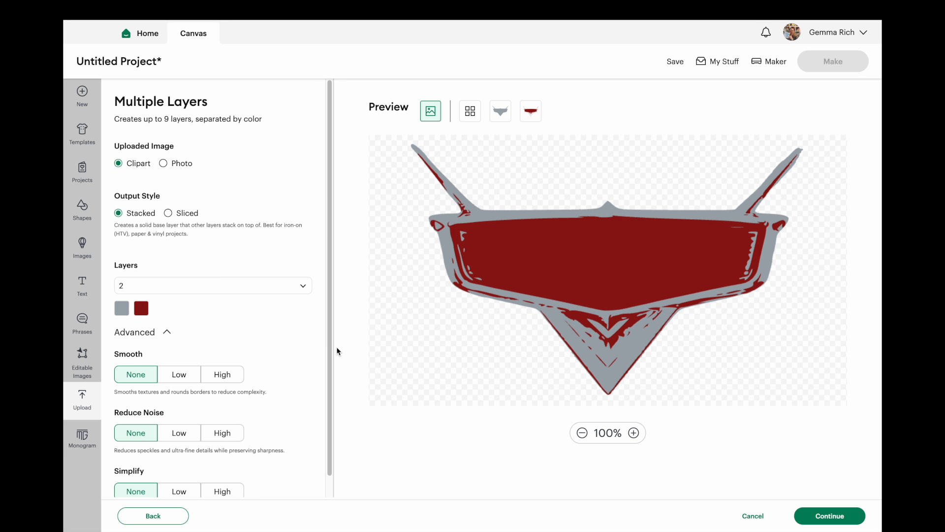
{"action": "scroll", "coordinate": [295, 344], "scroll_direction": "down", "scroll_amount": 1}
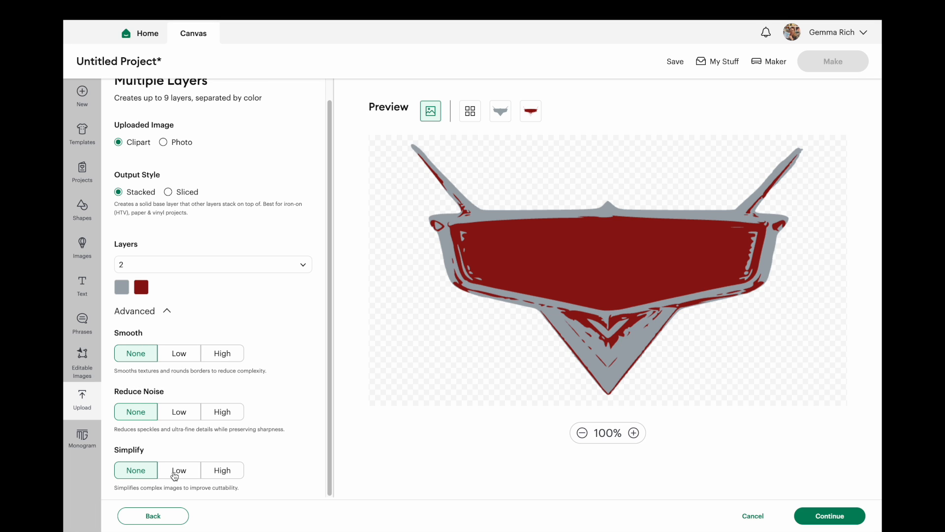
{"action": "left_click", "coordinate": [233, 472]}
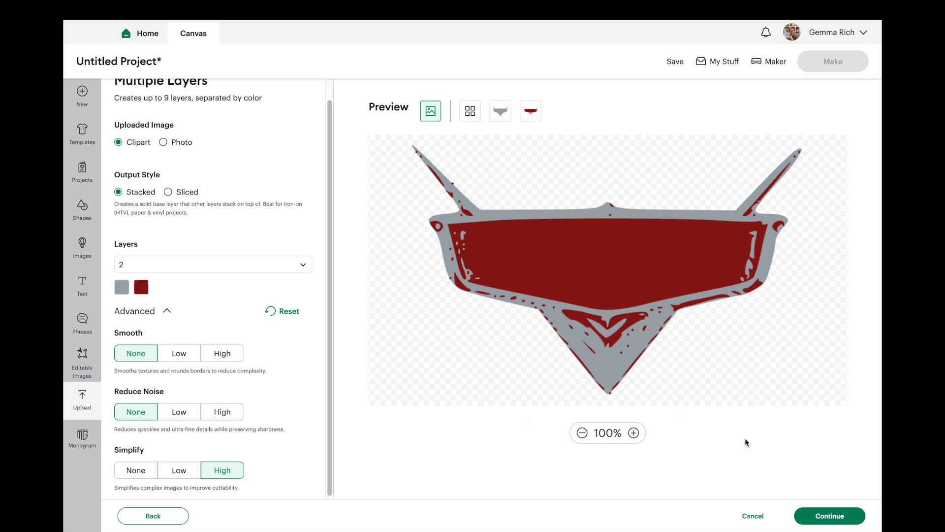
{"action": "left_click", "coordinate": [810, 517]}
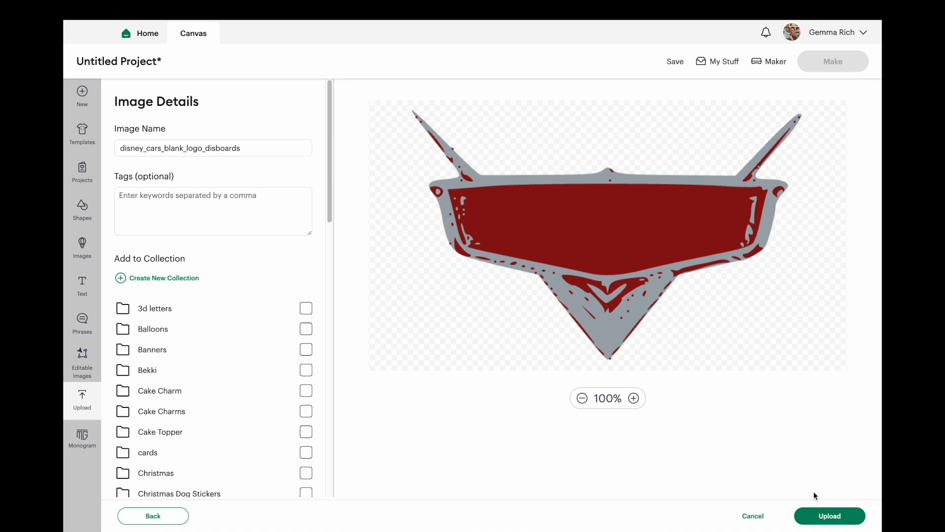
{"action": "left_click", "coordinate": [830, 516]}
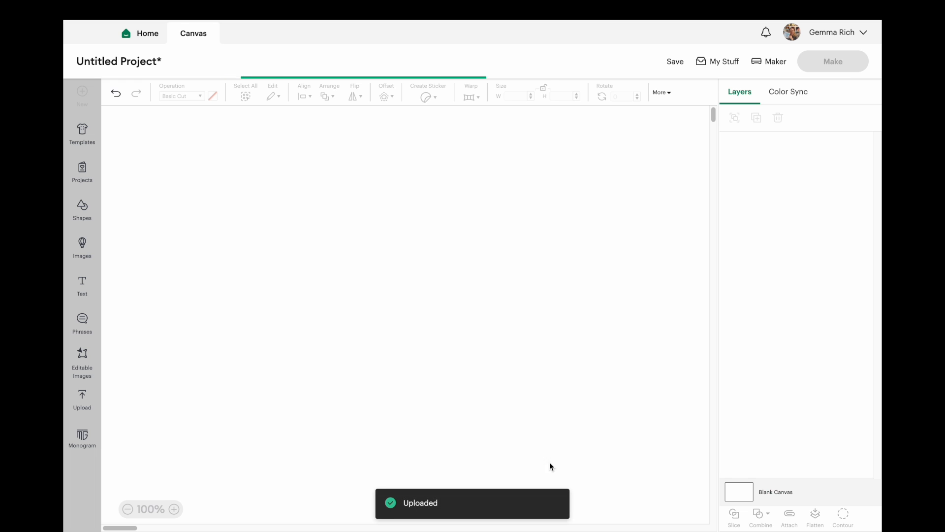
- Move the uploaded logo toward the middle of the canvas, expand its layer group and select the grey base layer
{"action": "left_click_drag", "start_coordinate": [230, 198], "coordinate": [499, 372]}
{"action": "left_click_drag", "start_coordinate": [377, 245], "coordinate": [471, 264]}
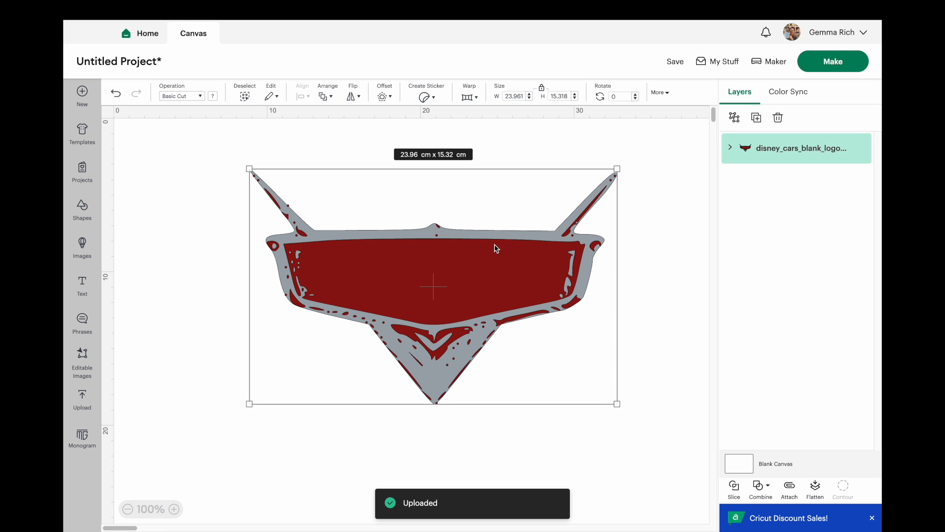
{"action": "left_click", "coordinate": [729, 150]}
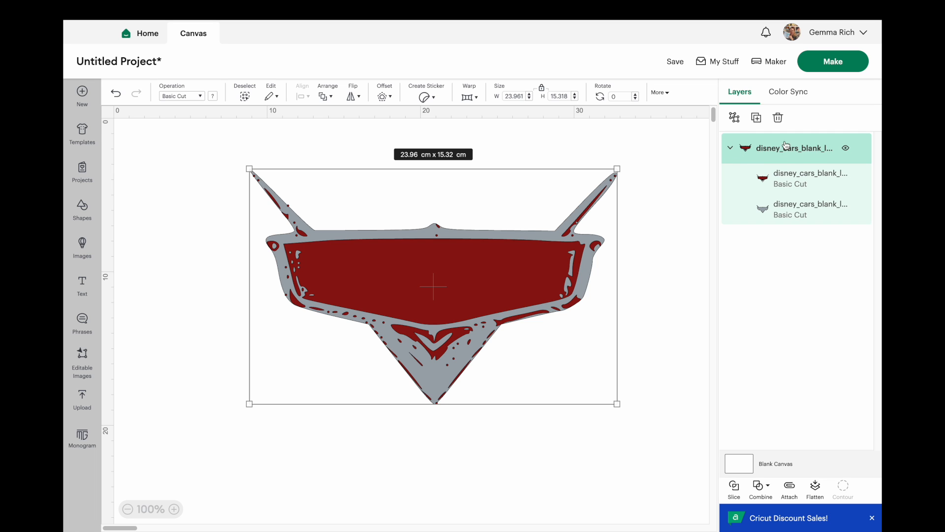
{"action": "left_click", "coordinate": [794, 212]}
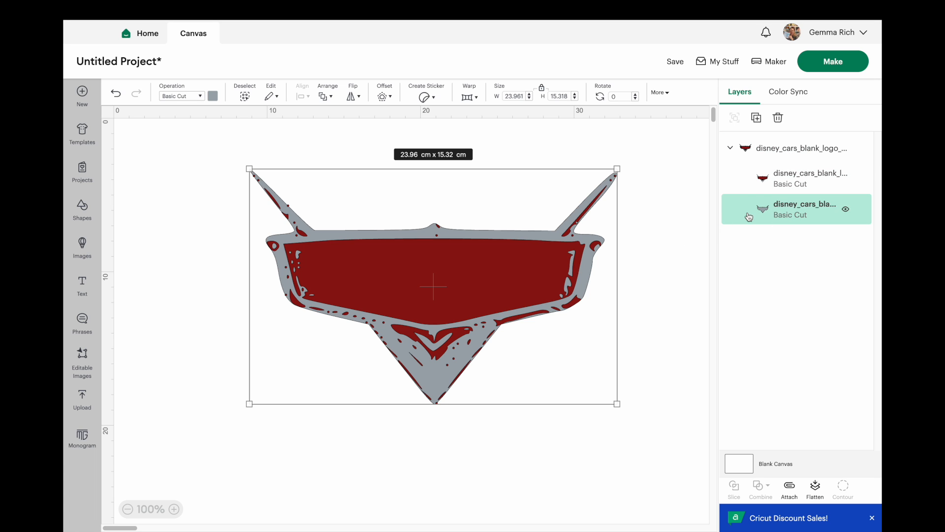
- Separate the uploaded logo's red layer from its grey base, placing the two layers side by side on the canvas
{"action": "left_click", "coordinate": [794, 181]}
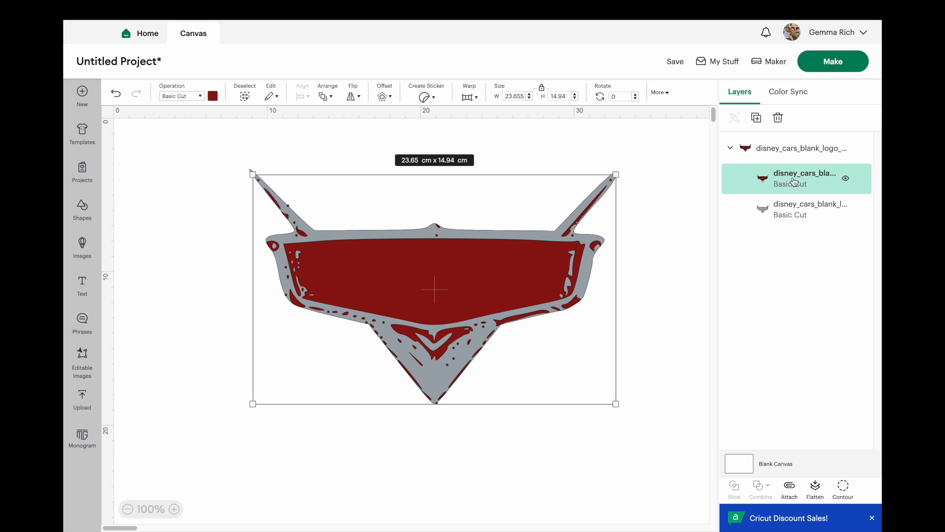
{"action": "left_click_drag", "start_coordinate": [438, 277], "coordinate": [635, 191]}
{"action": "left_click_drag", "start_coordinate": [315, 487], "coordinate": [256, 302]}
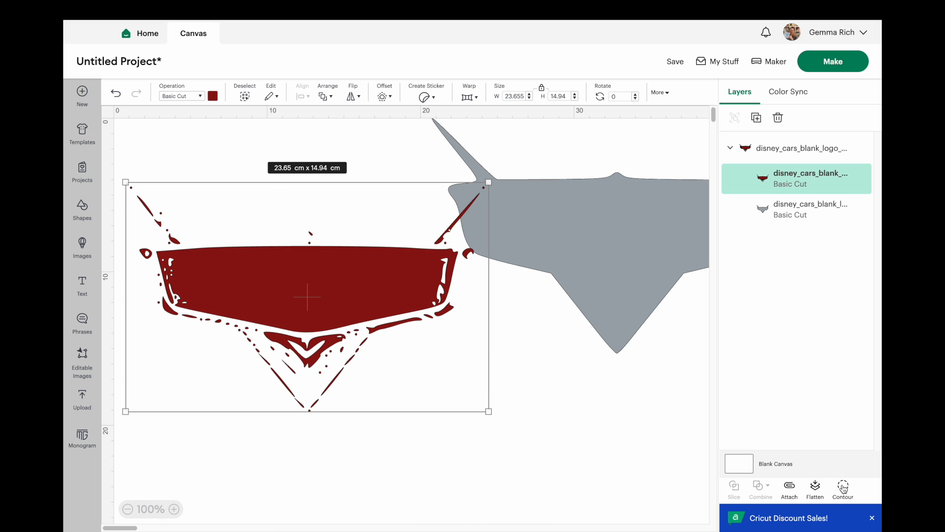
- Use Contour to hide the highlight cut-outs near both ends of the red panel while keeping the main panel shape
{"action": "left_click", "coordinate": [843, 488]}
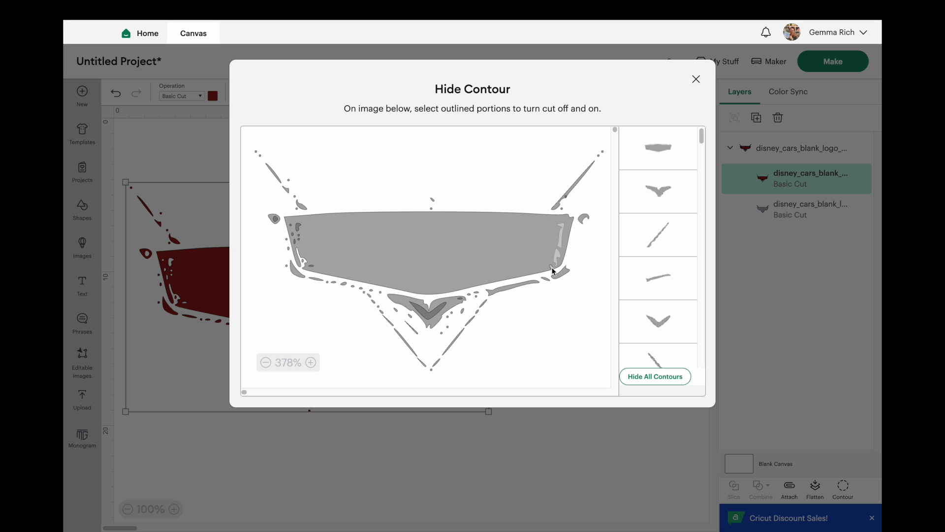
{"action": "left_click", "coordinate": [328, 272]}
{"action": "left_click", "coordinate": [297, 233]}
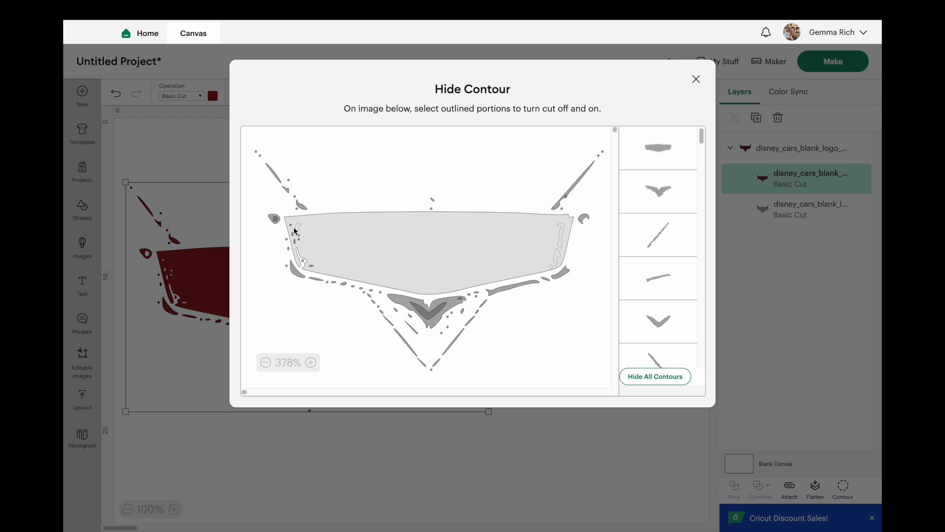
{"action": "left_click", "coordinate": [292, 225]}
{"action": "left_click", "coordinate": [328, 223]}
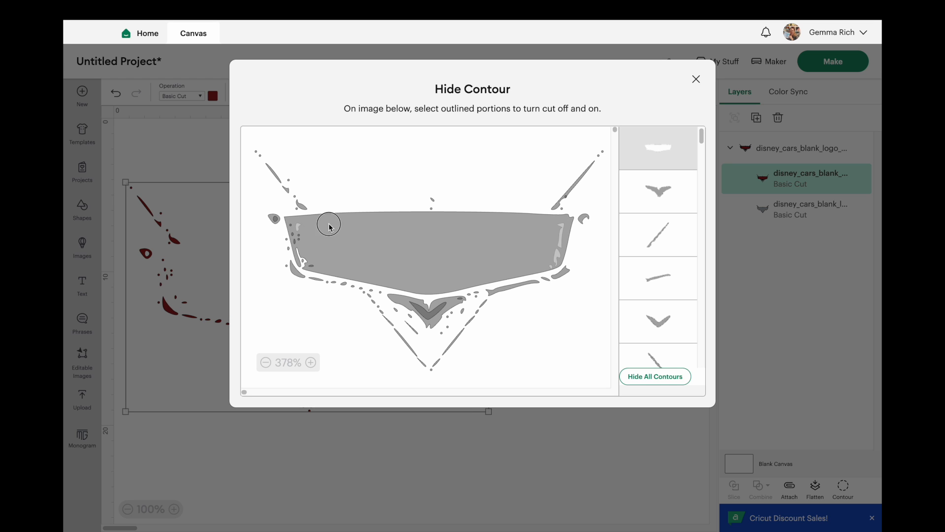
{"action": "left_click", "coordinate": [302, 237]}
{"action": "left_click", "coordinate": [306, 236]}
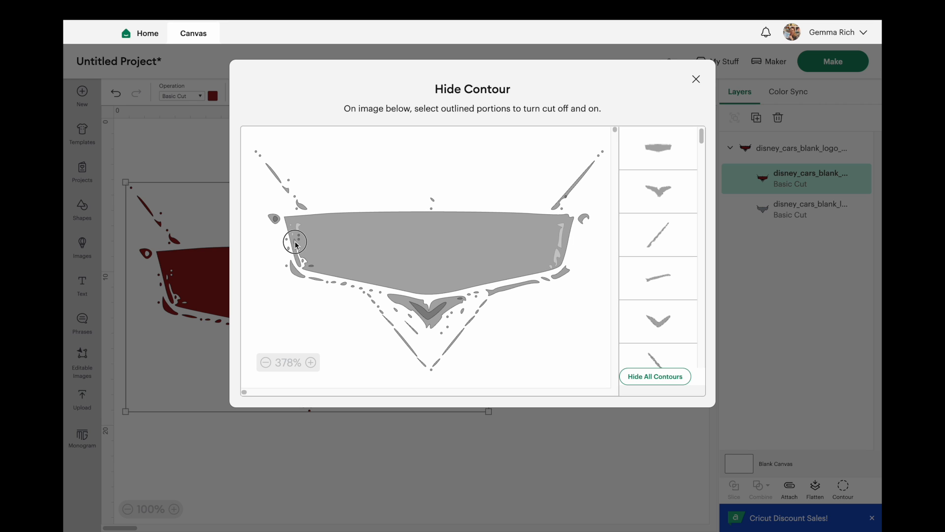
{"action": "left_click", "coordinate": [301, 241]}
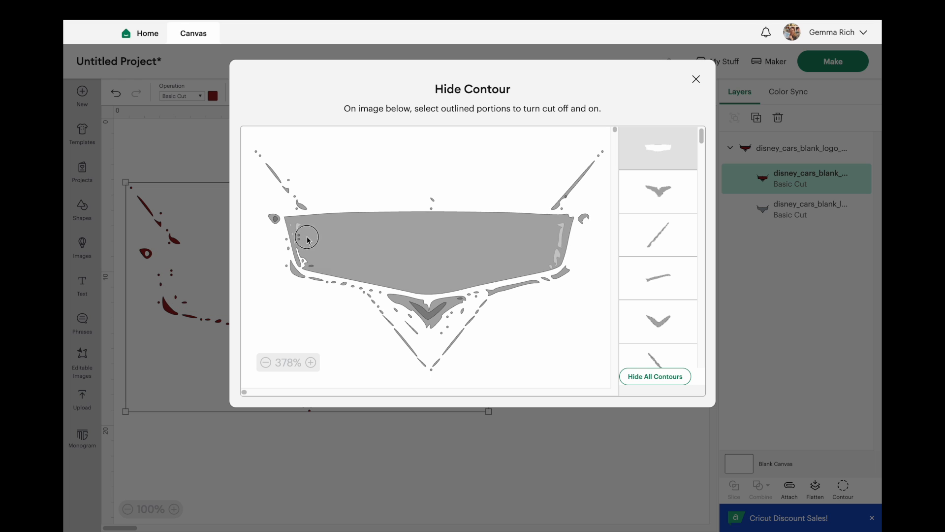
{"action": "left_click", "coordinate": [306, 236]}
{"action": "left_click", "coordinate": [458, 444]}
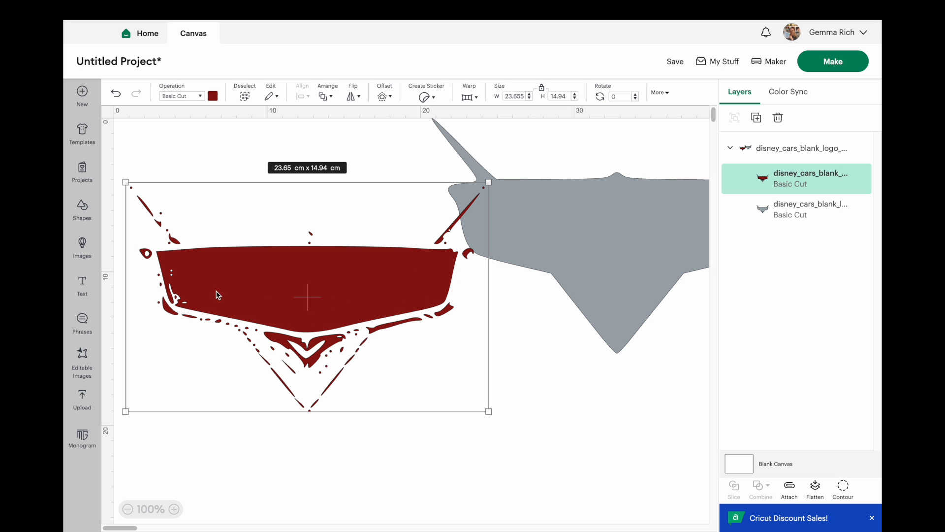
- Place the edited red layer back over the grey base layer and deselect it
{"action": "left_click_drag", "start_coordinate": [264, 279], "coordinate": [635, 222]}
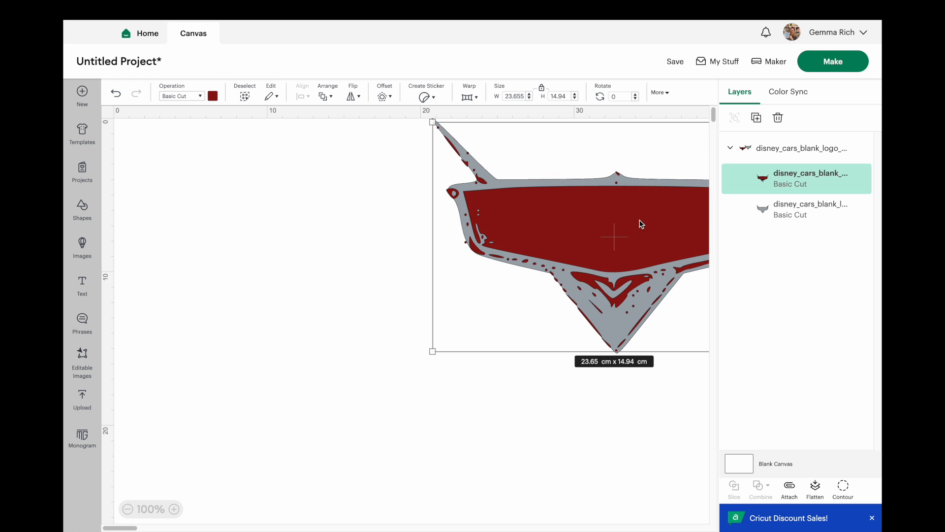
{"action": "left_click", "coordinate": [300, 256]}
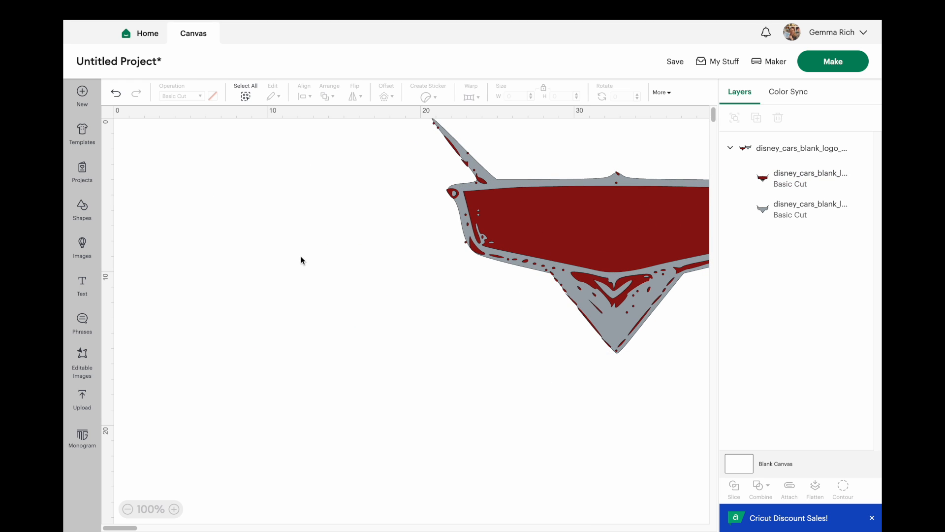
- Add the second logo from the recent uploads to the canvas and position it in the empty space beside the first logo
{"action": "left_click", "coordinate": [82, 398]}
{"action": "left_click", "coordinate": [311, 374]}
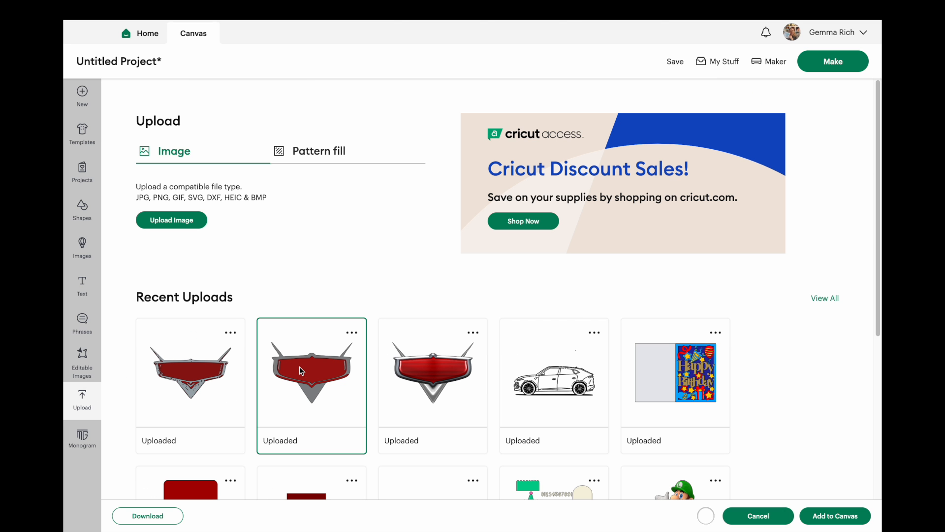
{"action": "left_click", "coordinate": [834, 515]}
{"action": "left_click_drag", "start_coordinate": [325, 287], "coordinate": [428, 364]}
{"action": "left_click", "coordinate": [457, 398]}
{"action": "left_click_drag", "start_coordinate": [315, 275], "coordinate": [305, 318]}
- Expand the second logo's layer group, pull its red panel off the grey base to examine it, and put it back in place
{"action": "left_click", "coordinate": [730, 147]}
{"action": "left_click", "coordinate": [771, 178]}
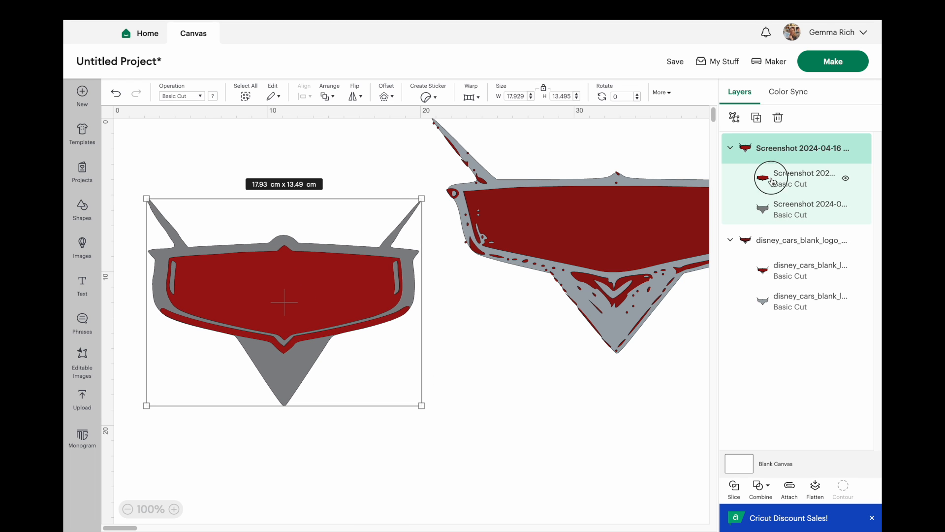
{"action": "left_click_drag", "start_coordinate": [389, 275], "coordinate": [527, 433]}
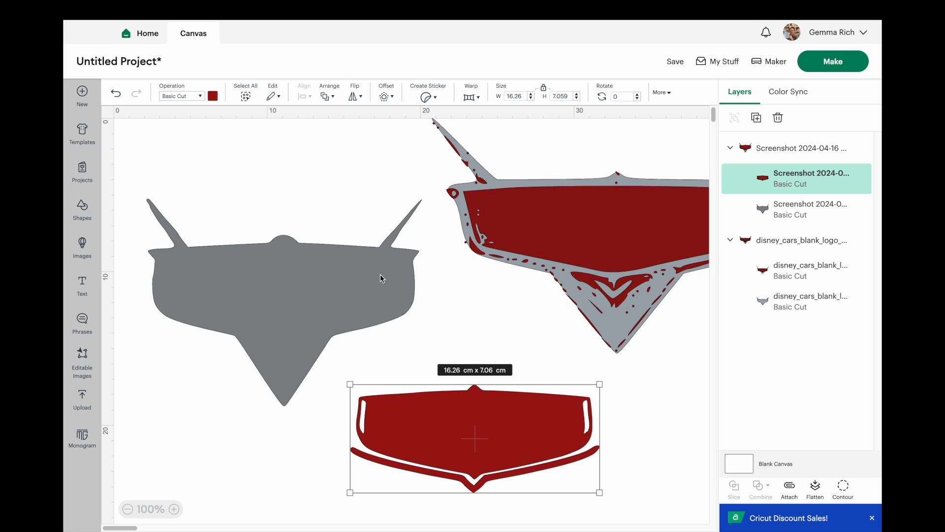
{"action": "left_click_drag", "start_coordinate": [454, 411], "coordinate": [258, 291]}
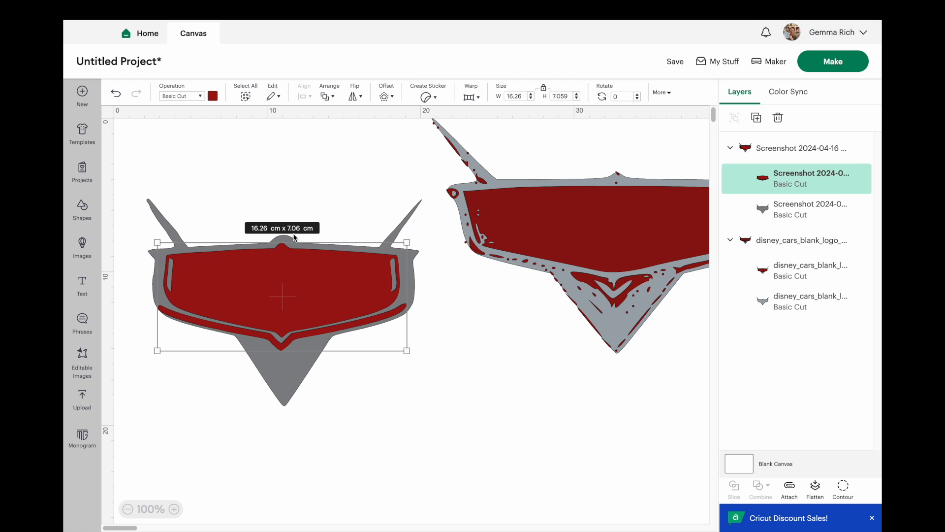